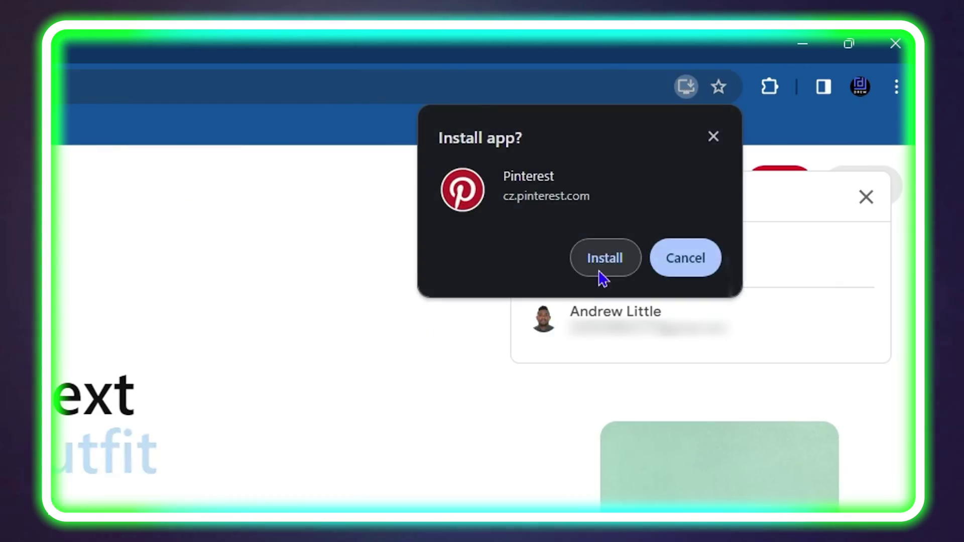
Confirm installing Pinterest as a Chrome web app, then launch Microsoft Store via a Start search for 'store'.
click(603, 278)
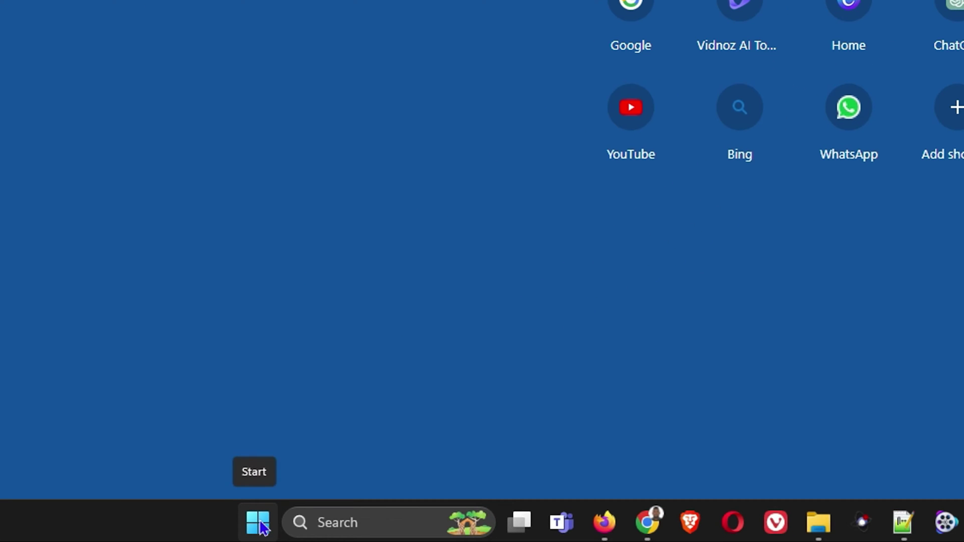
click(264, 527)
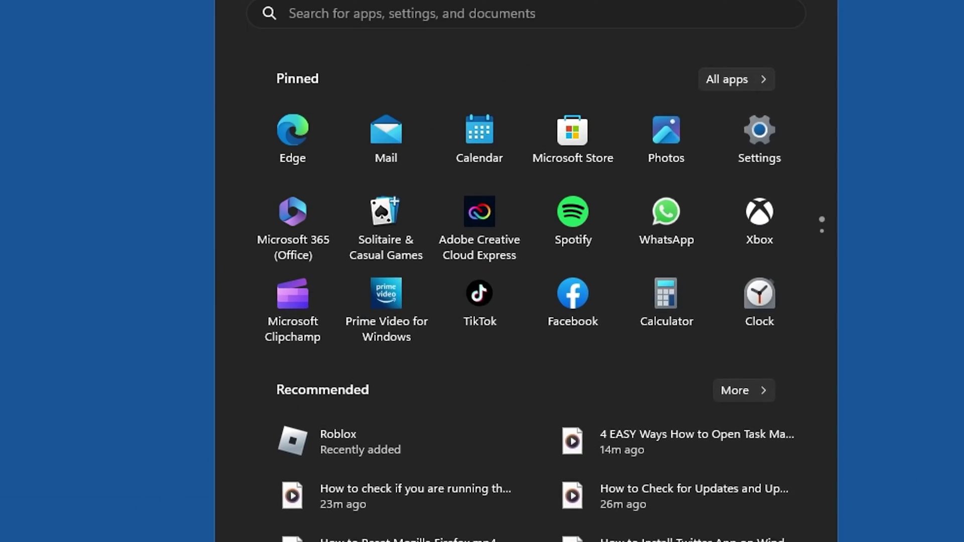
text(store)
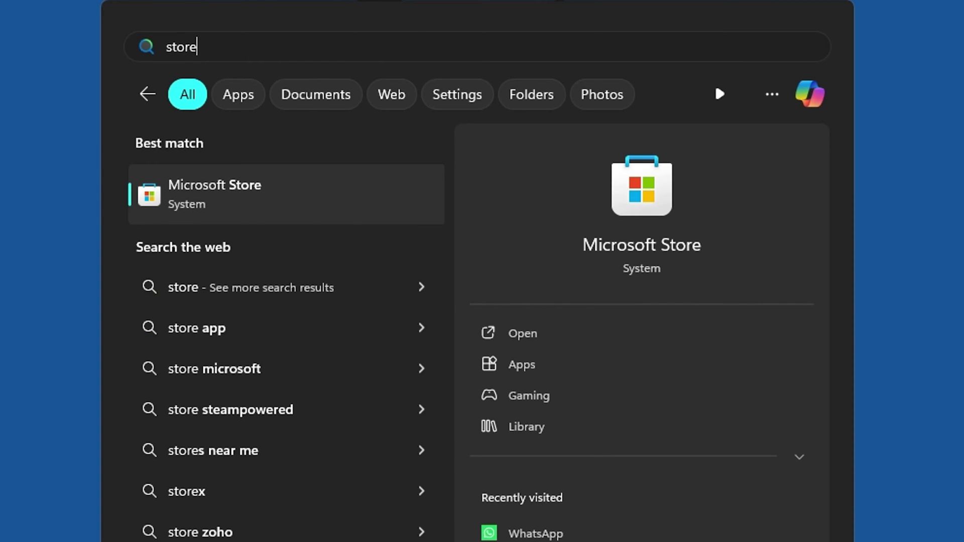
click(250, 205)
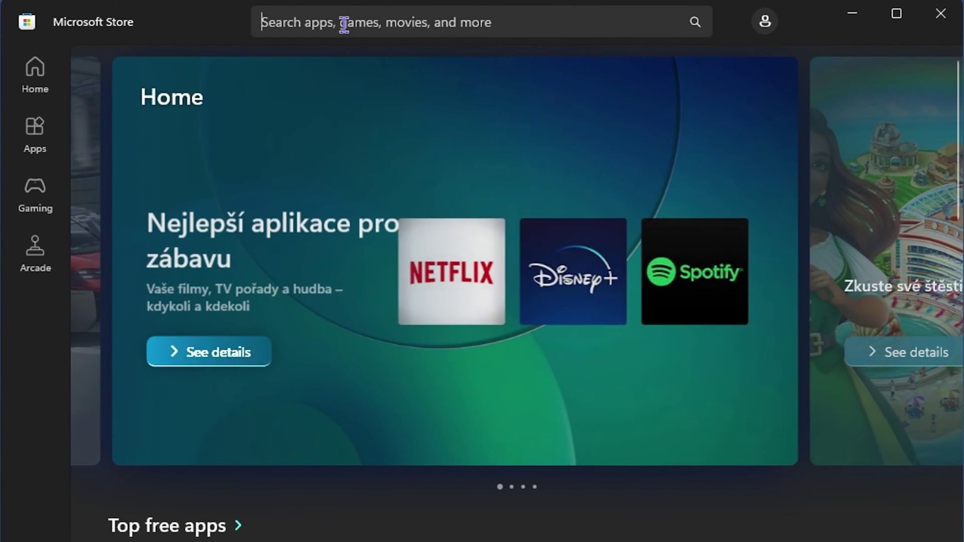
Search the Store for 'pinter' and install the Pinterest app with Get.
click(375, 99)
text(pin)
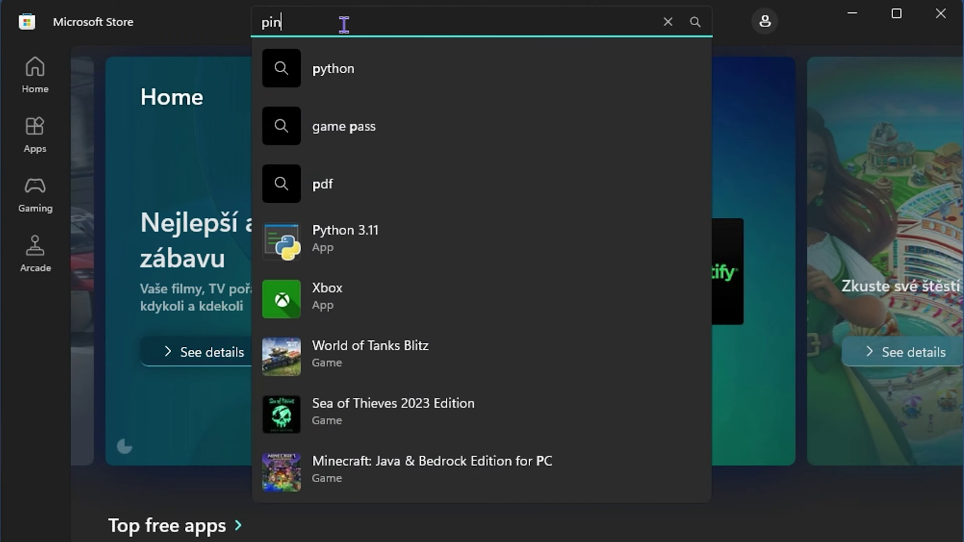
text(ter)
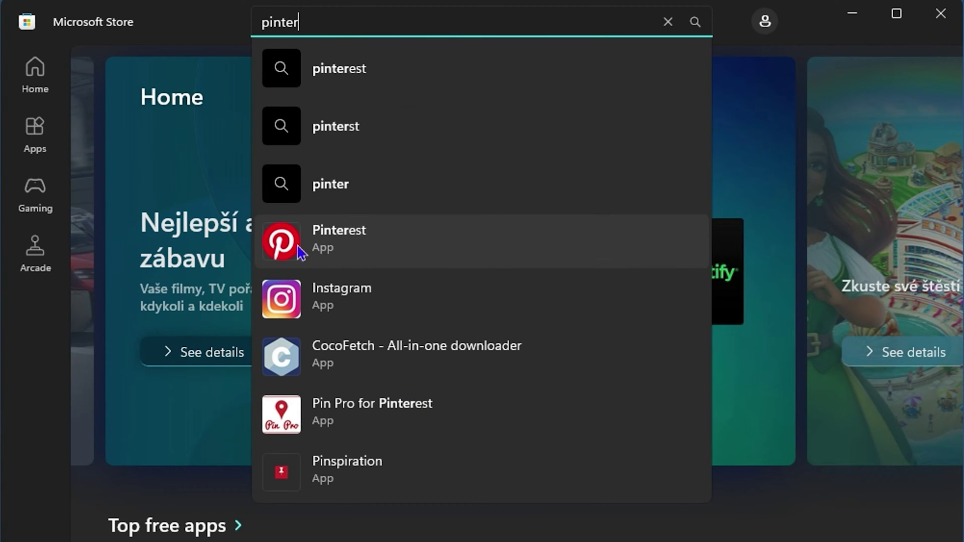
click(326, 248)
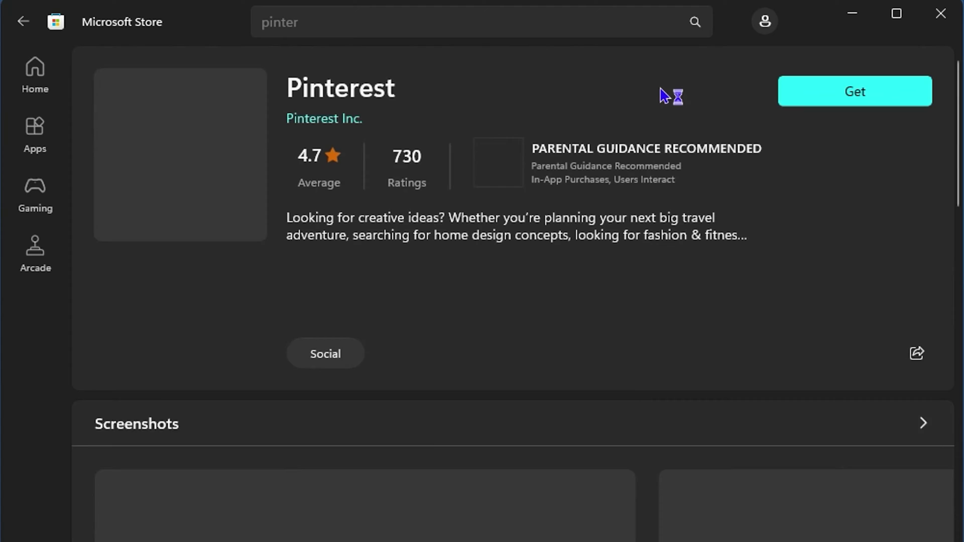
click(872, 102)
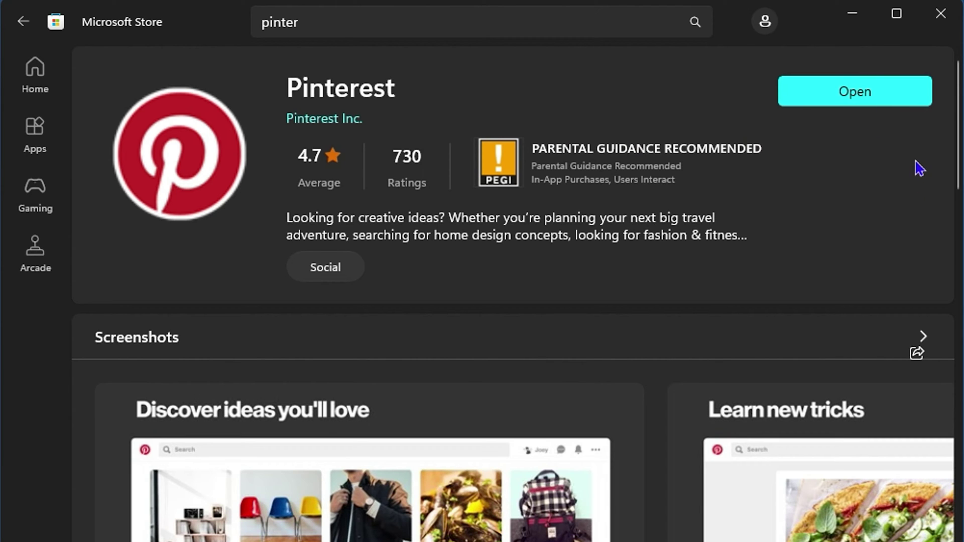
Launch Pinterest, dismiss the App installed and Sign in prompts, and drag its window aside.
click(851, 97)
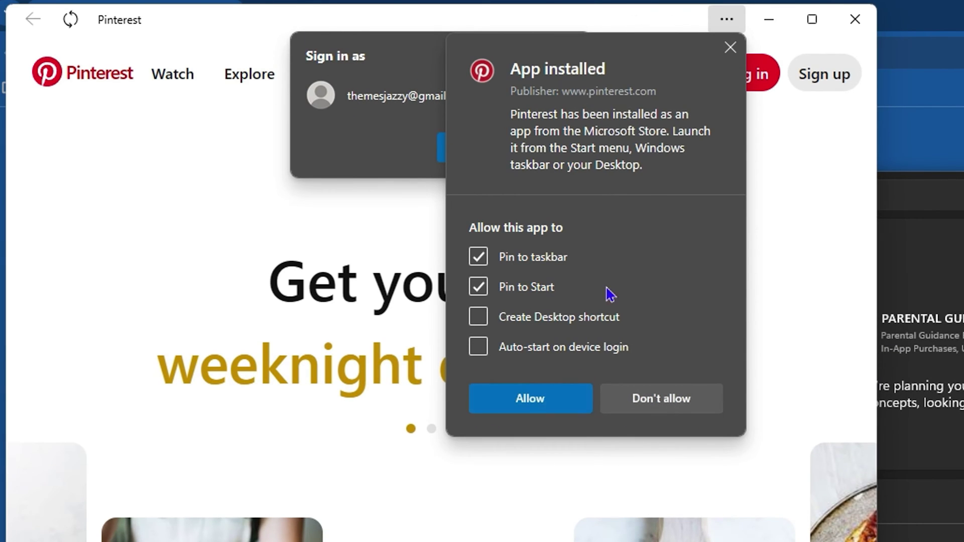
click(730, 47)
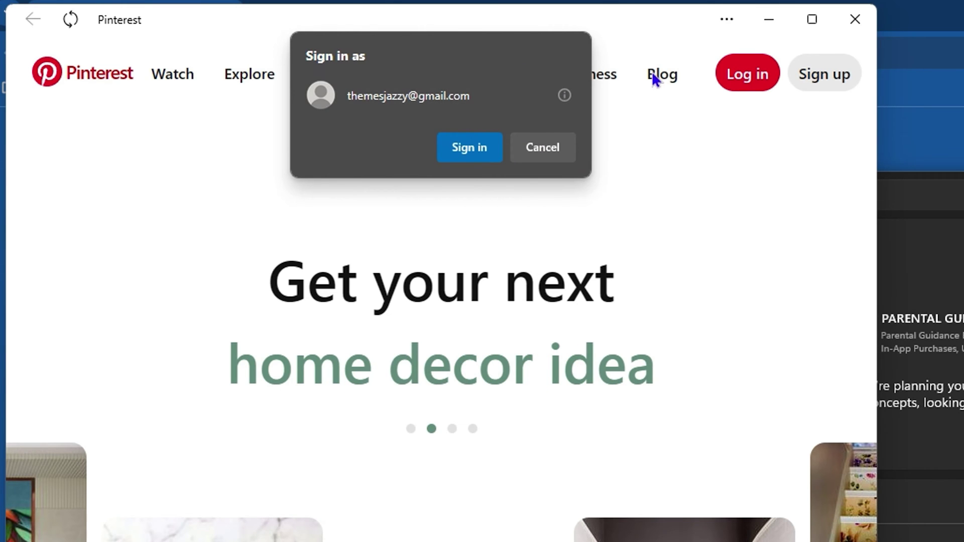
click(542, 158)
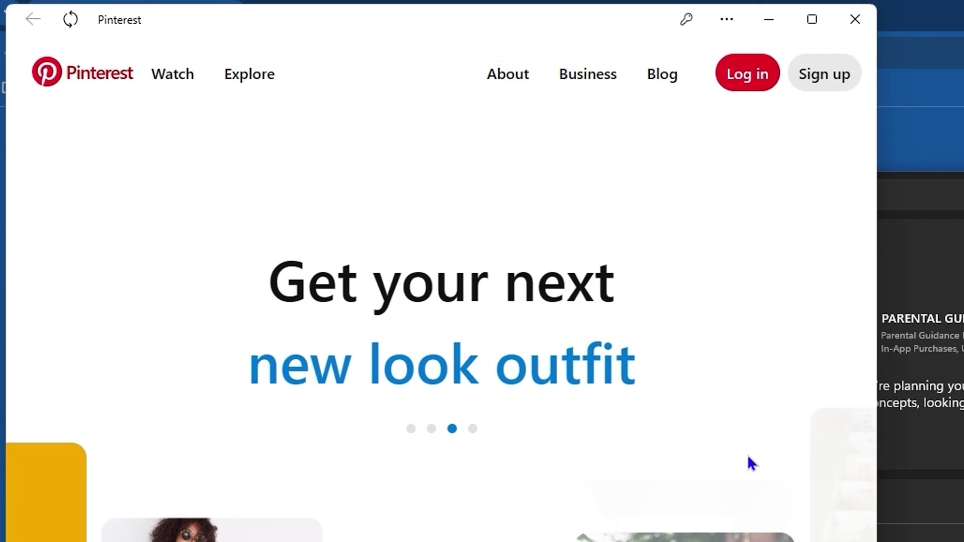
drag(538, 10, 798, 143)
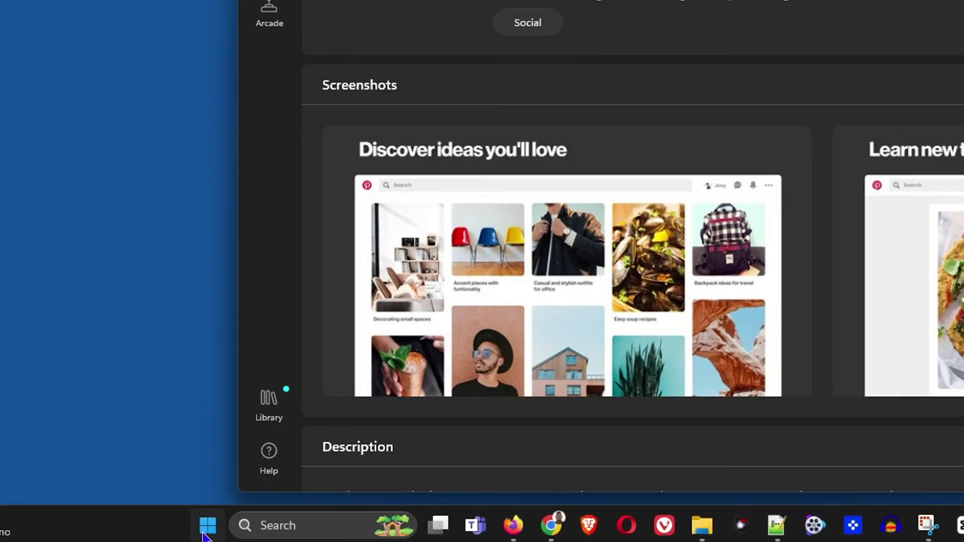
Uninstall Pinterest from Settings' Installed apps after searching the list for 'pinter'.
key(super+x)
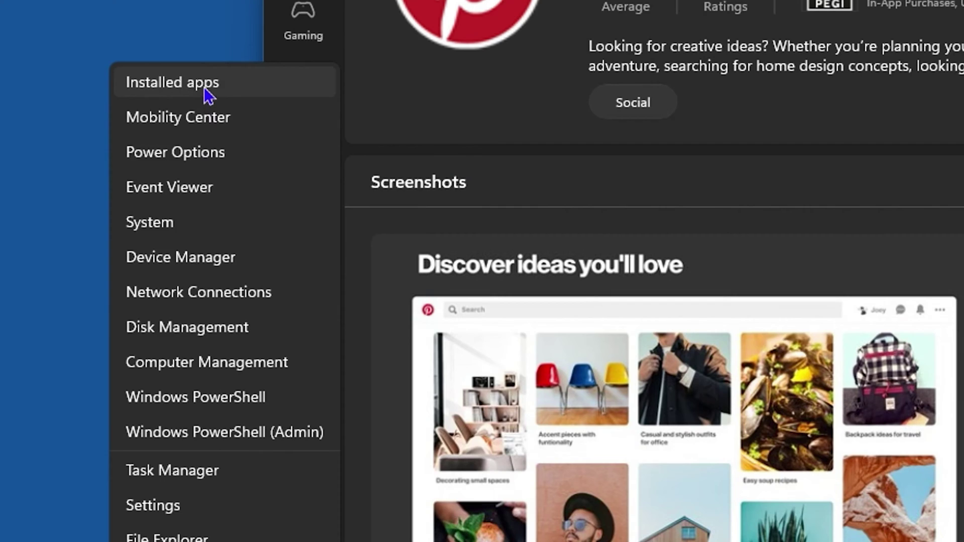
click(206, 94)
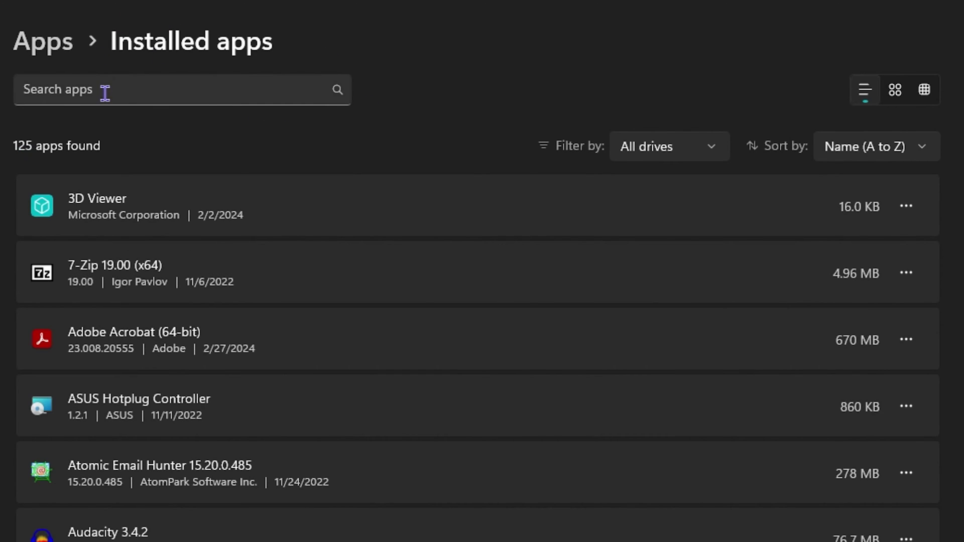
click(105, 93)
text(pinter)
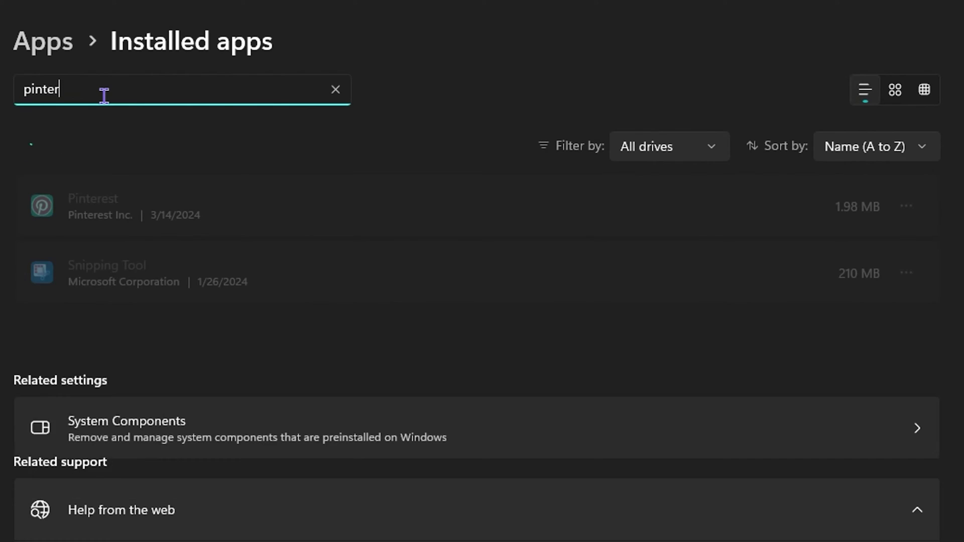
click(907, 212)
click(721, 304)
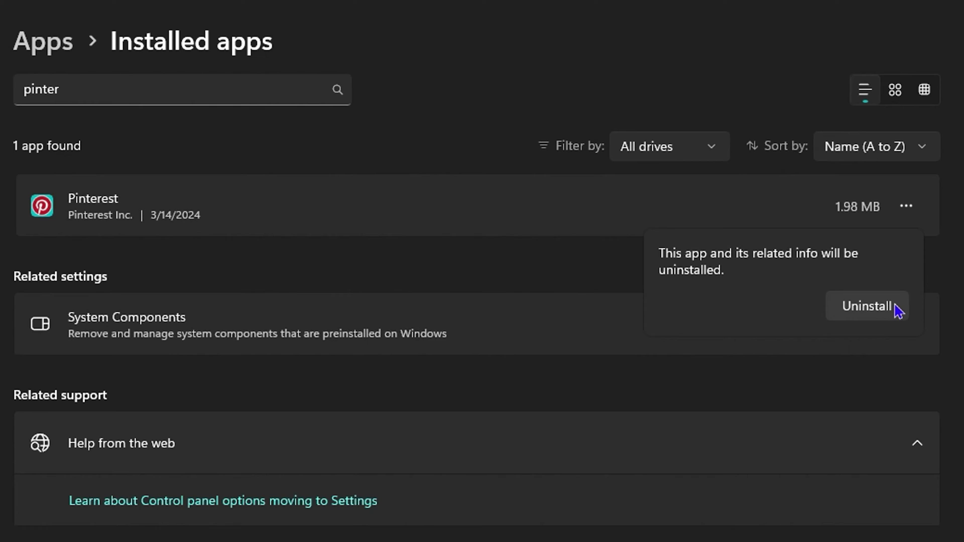
click(867, 306)
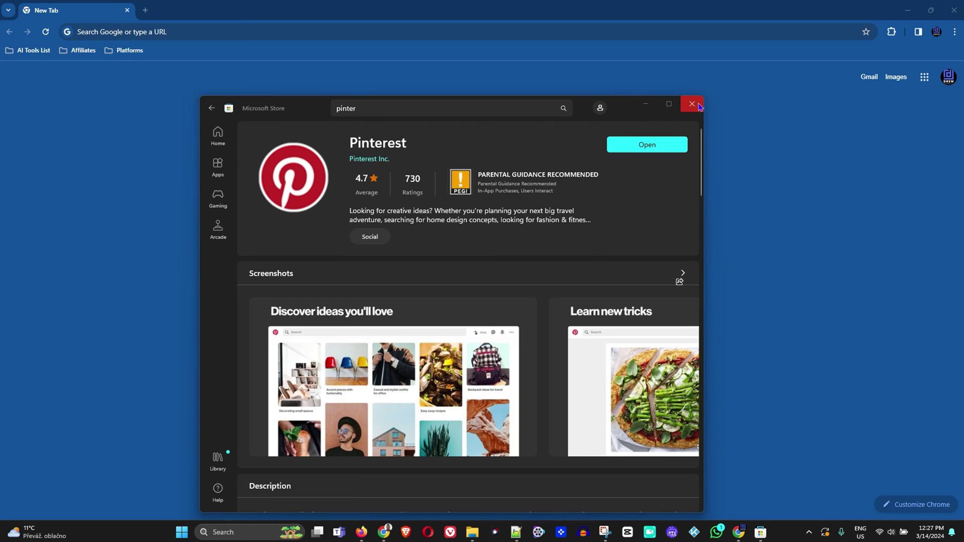
Close the Store, search Google for 'pinterest' and open the cz.pinterest.com result.
click(692, 104)
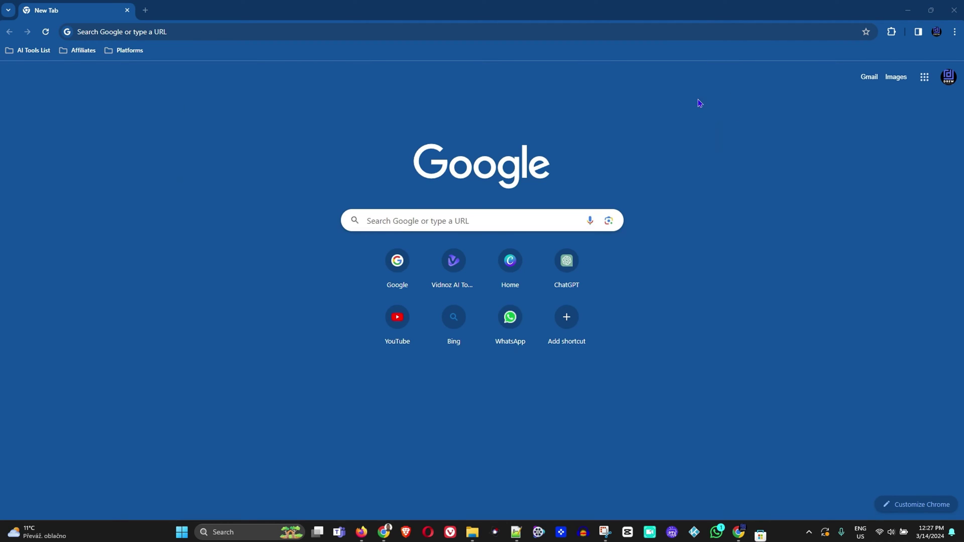
click(326, 33)
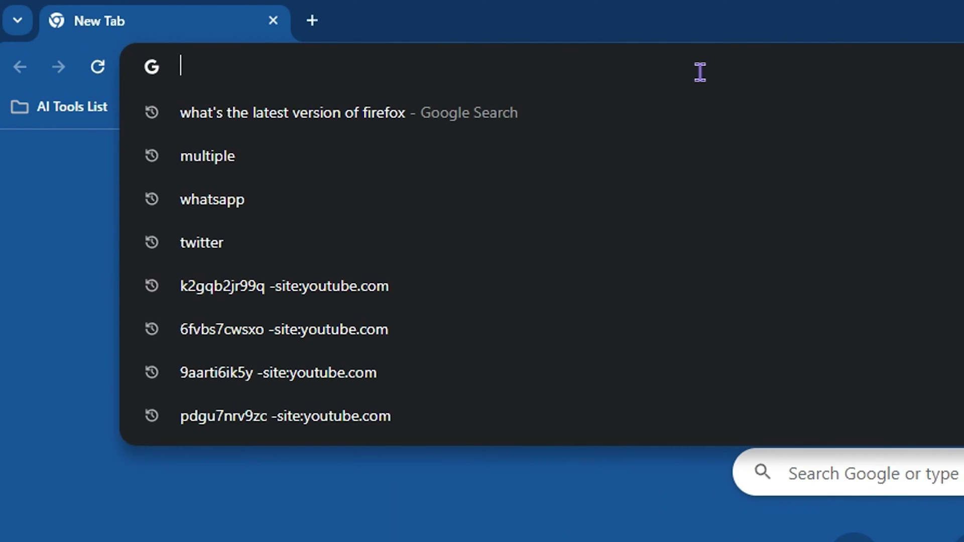
text(pin)
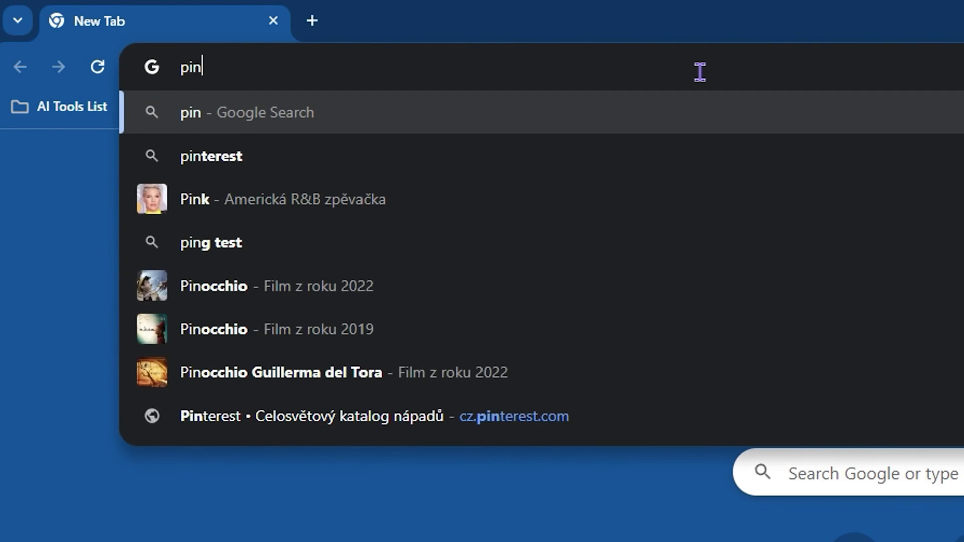
text(terest)
key(Return)
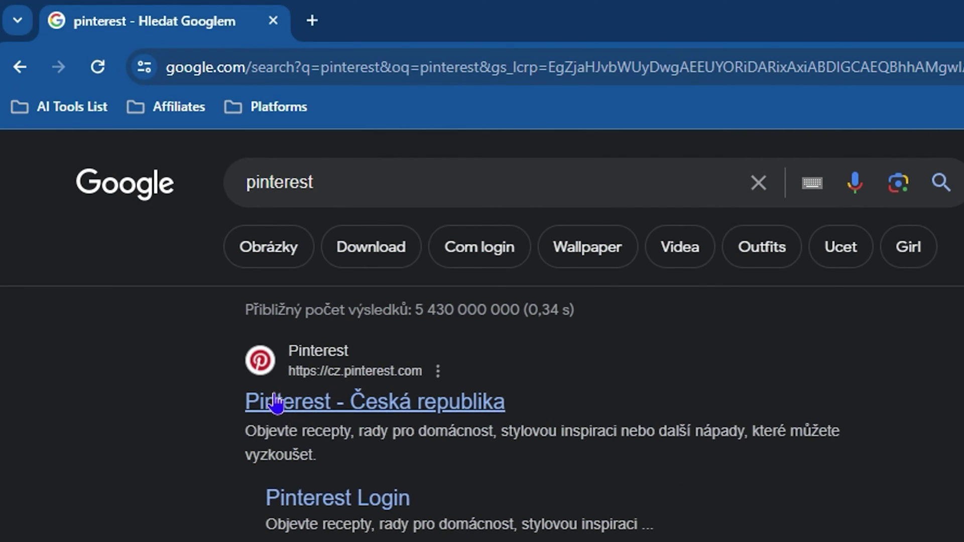
click(265, 410)
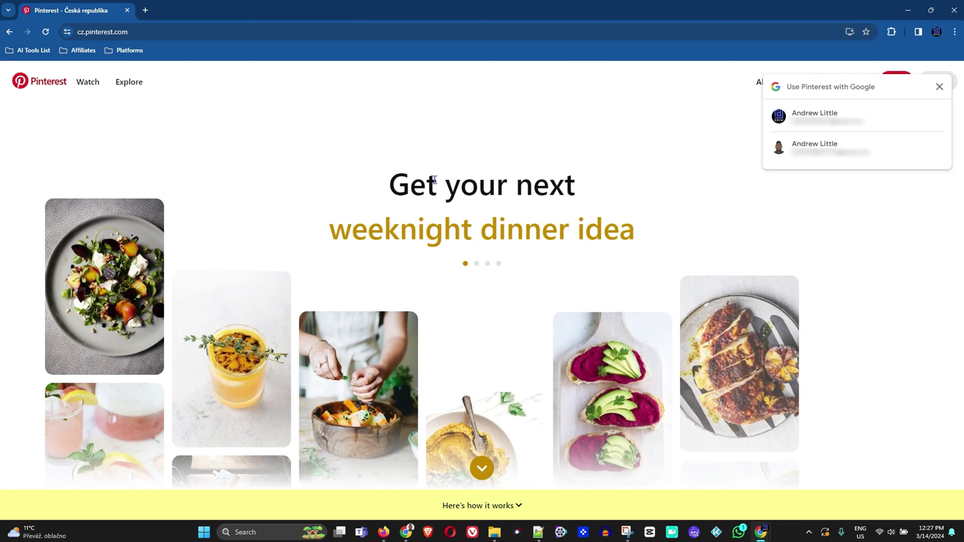
click(225, 26)
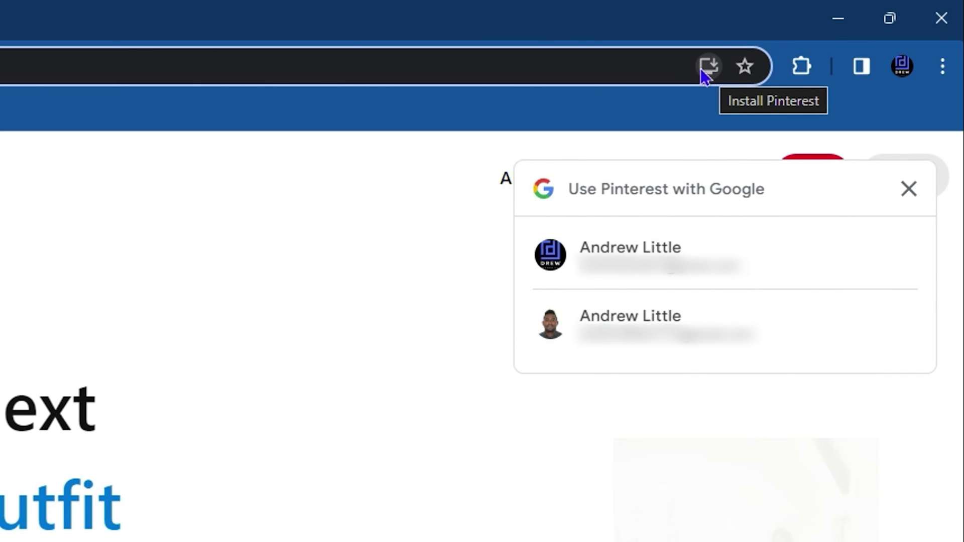
Install cz.pinterest.com as a Chrome app and reposition its new window, then view its taskbar options.
click(710, 73)
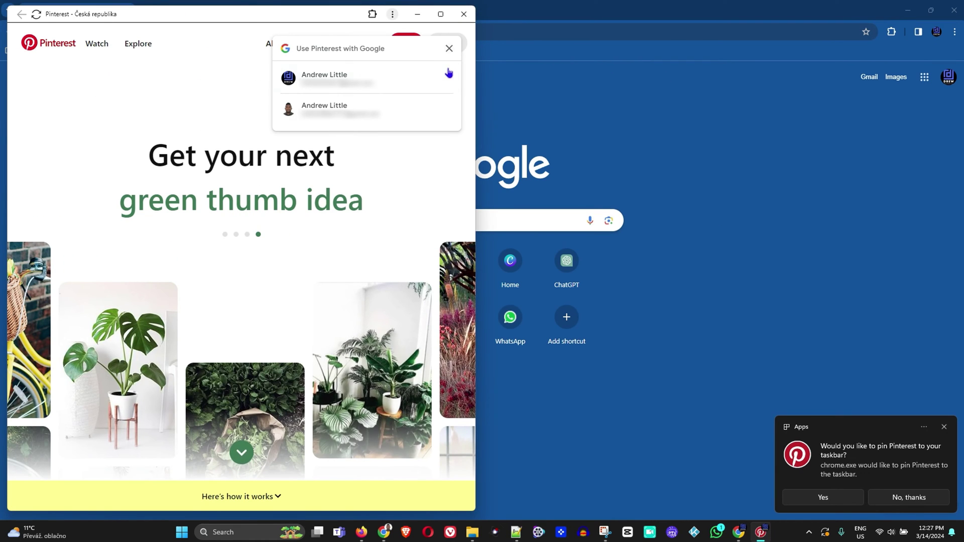
drag(250, 15, 473, 80)
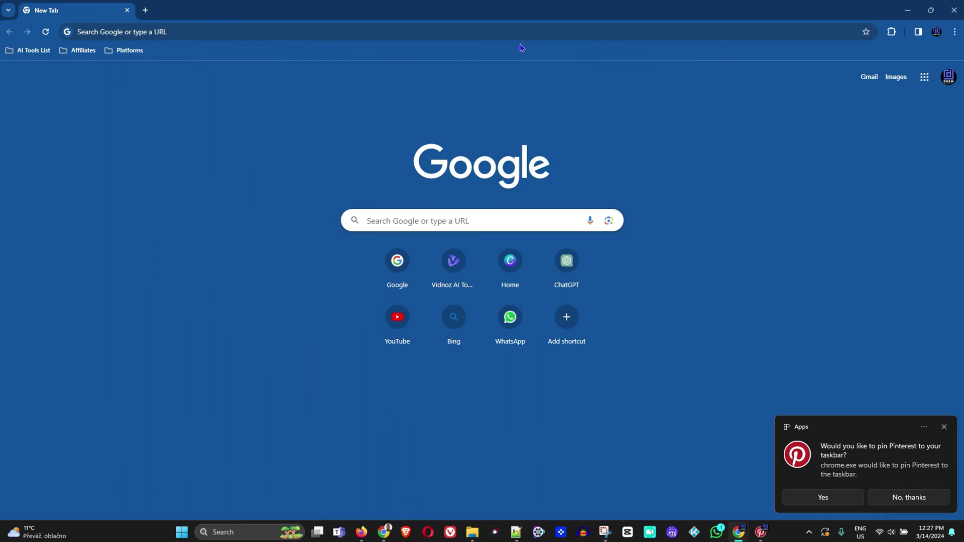
click(762, 535)
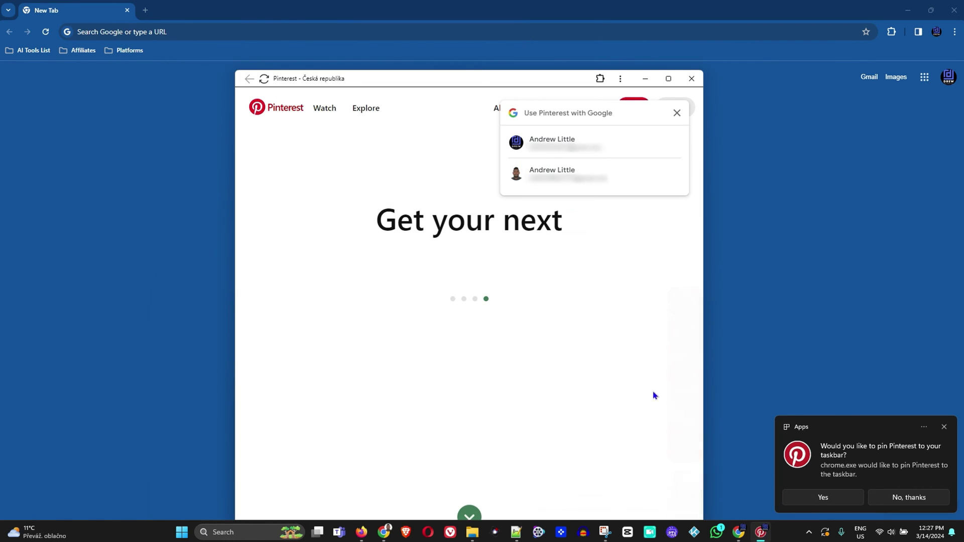
drag(469, 80, 434, 45)
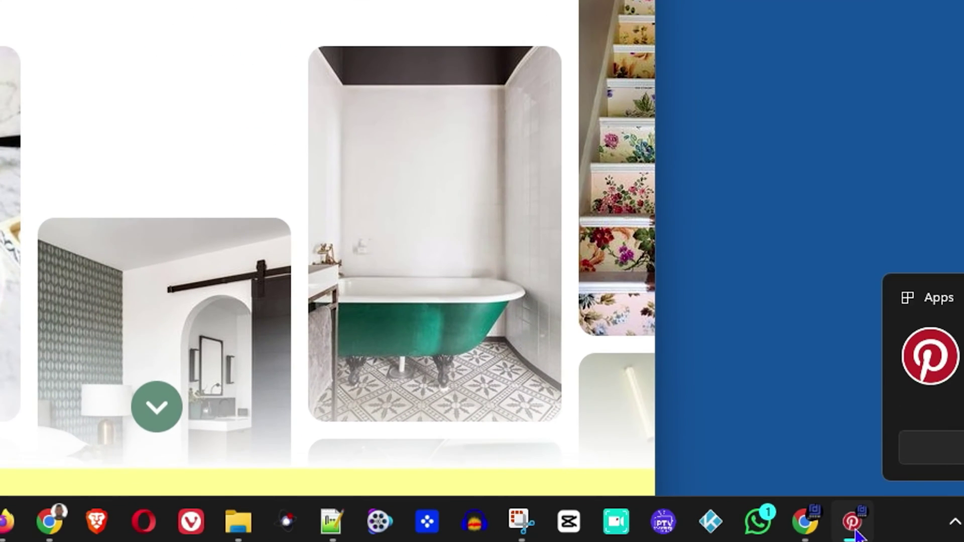
right_click(761, 532)
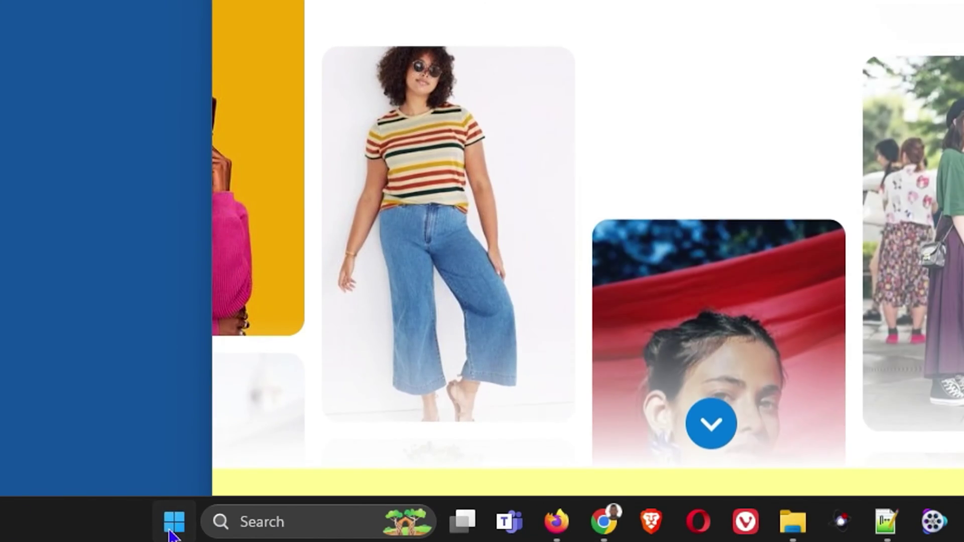
Search Start for 'pint' and launch the installed Pinterest app.
click(156, 522)
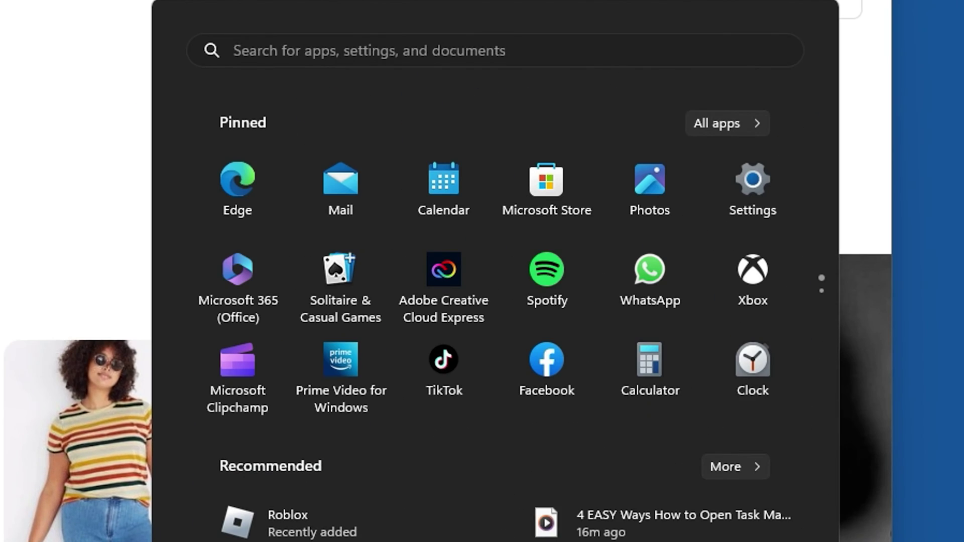
text(pinterest)
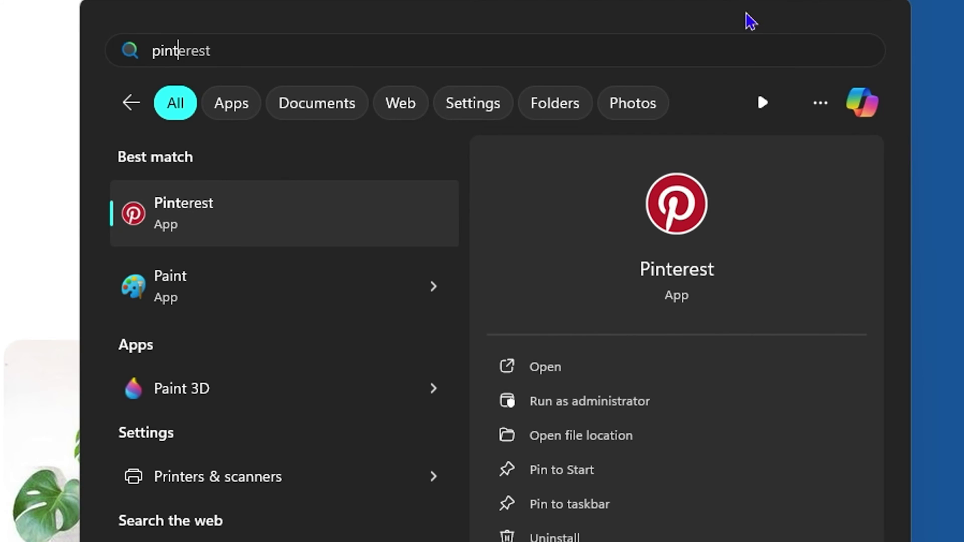
key(Return)
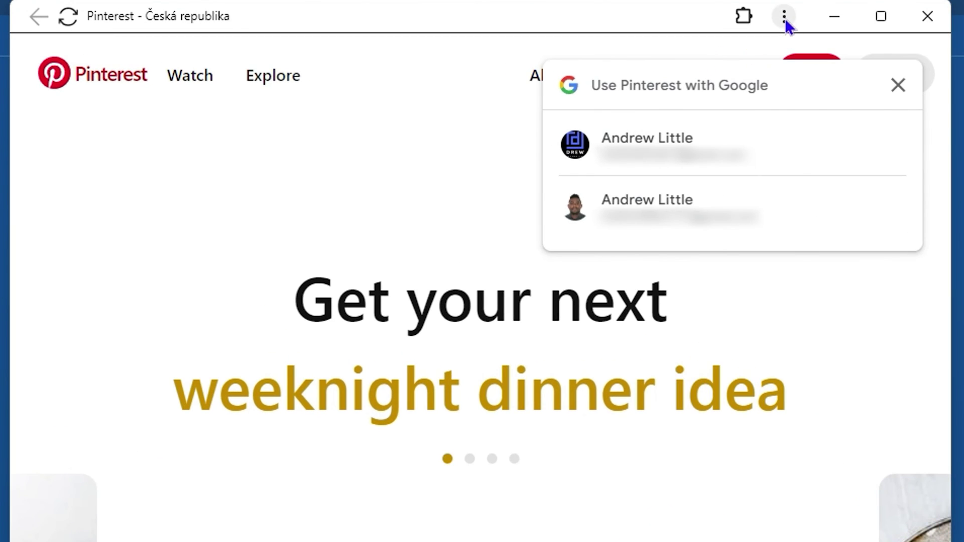
Remove the Pinterest web app using its menu's Uninstall Pinterest… and Remove.
click(585, 41)
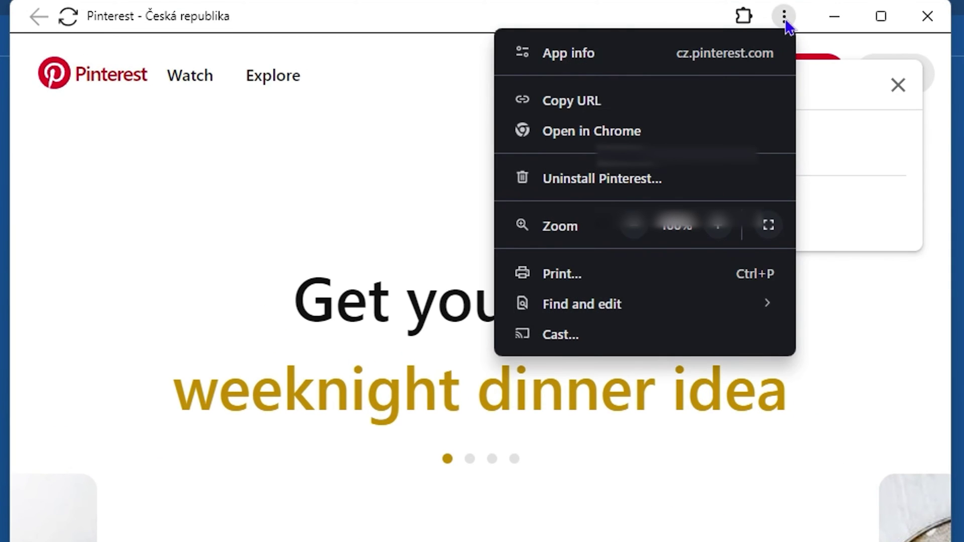
click(588, 190)
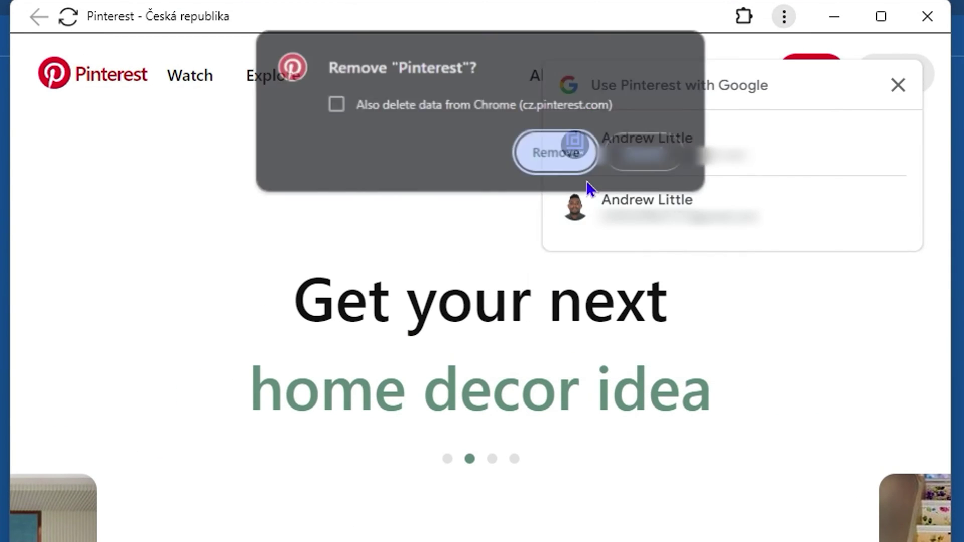
click(566, 157)
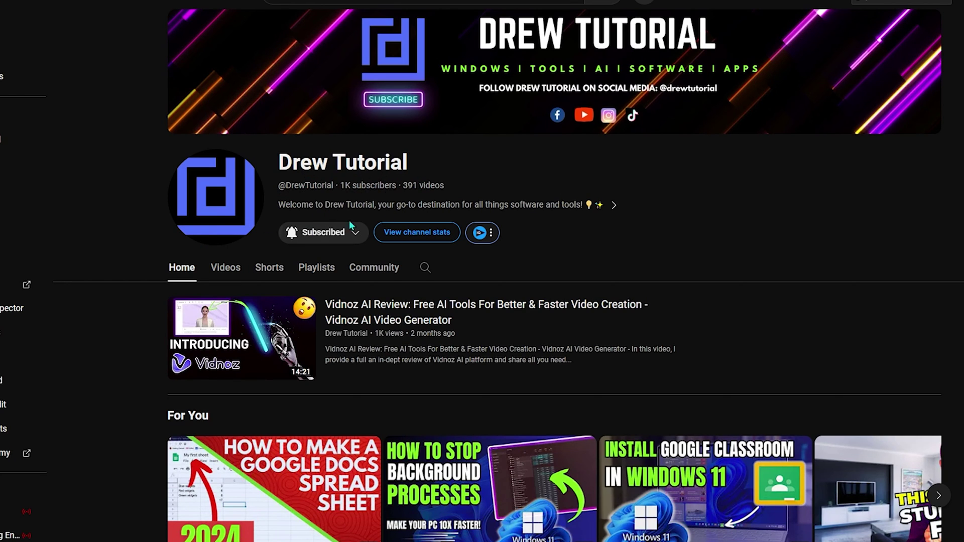
Browse the YouTube channel's Videos tab, scrolling through the listing.
scroll(224, 274, down, 10)
scroll(224, 274, up, 10)
click(225, 269)
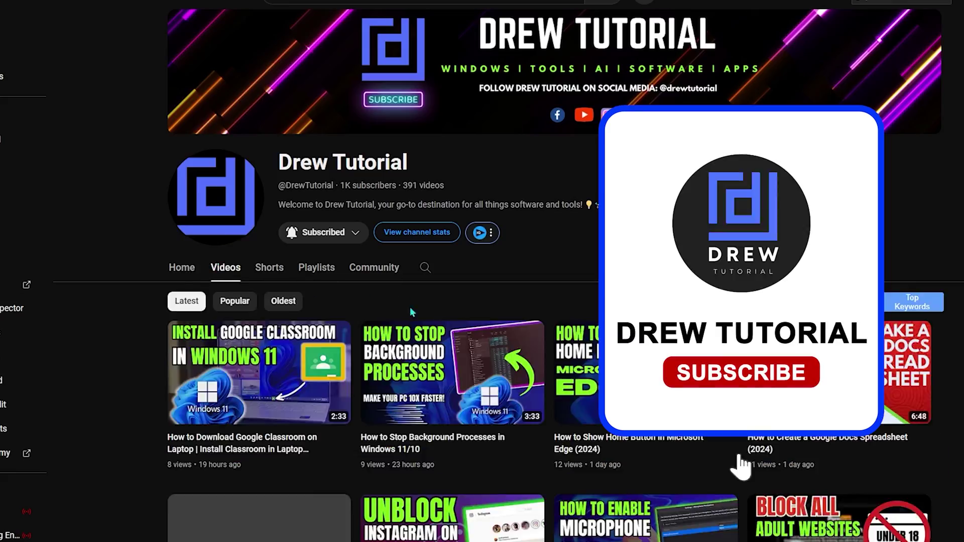
scroll(410, 306, down, 5)
scroll(470, 357, down, 20)
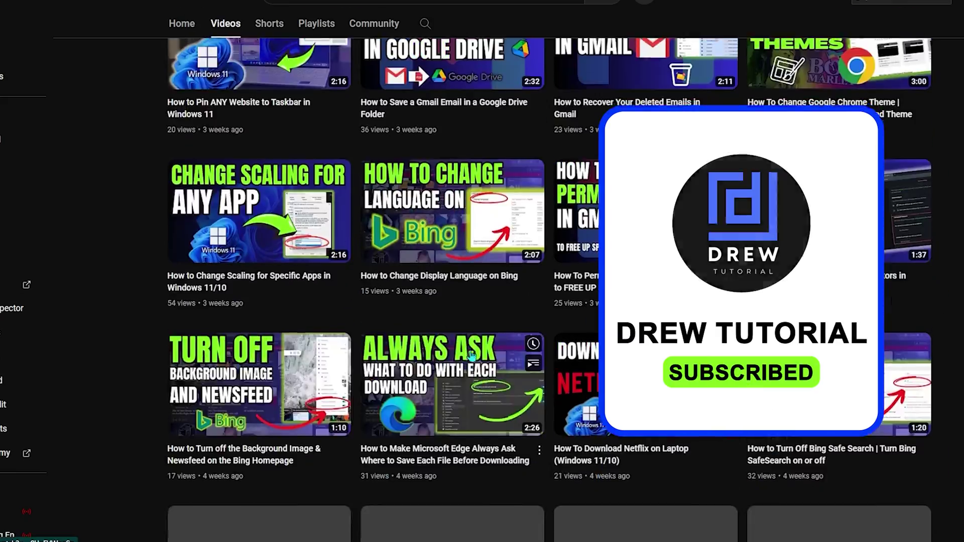
scroll(472, 355, up, 20)
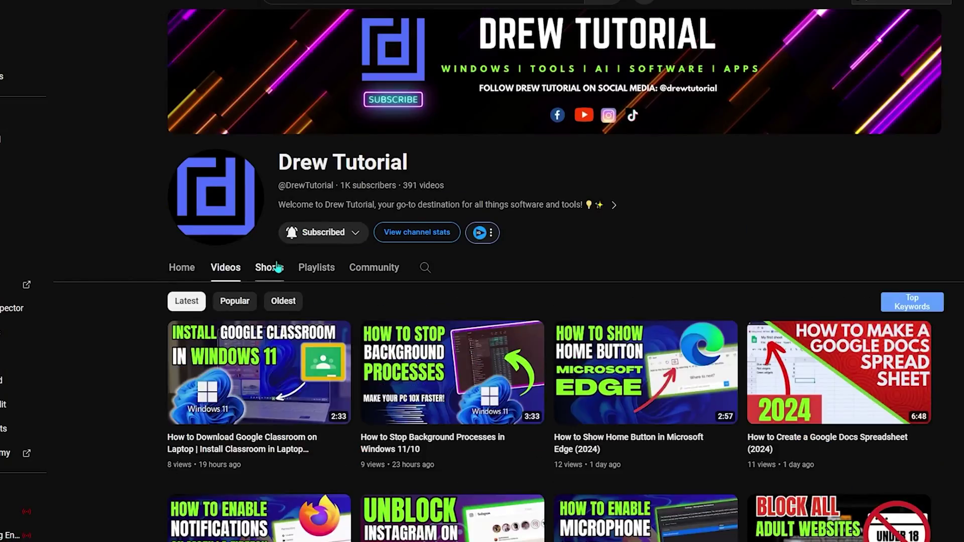
Switch to the channel's Shorts tab and scroll through the shorts.
click(269, 267)
scroll(487, 386, down, 3)
scroll(486, 385, down, 20)
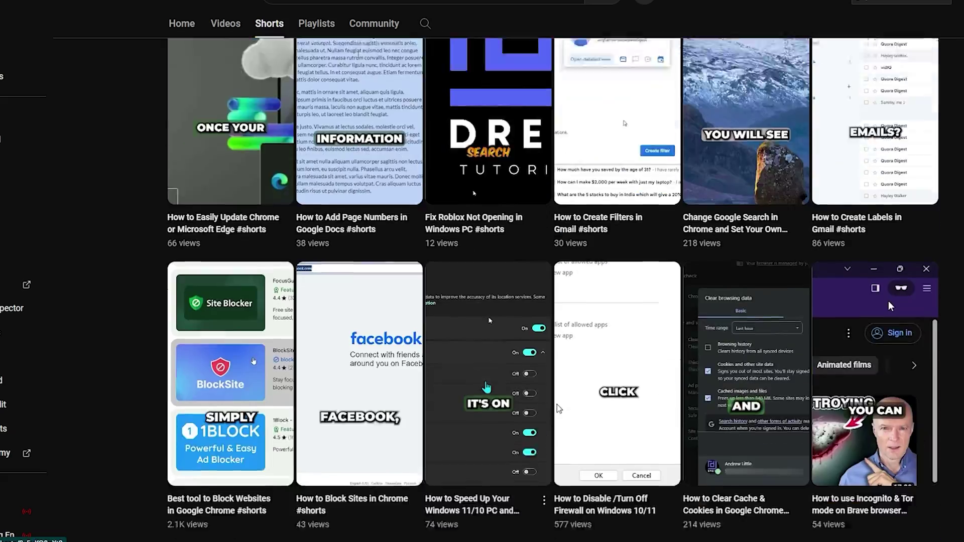
scroll(487, 387, down, 20)
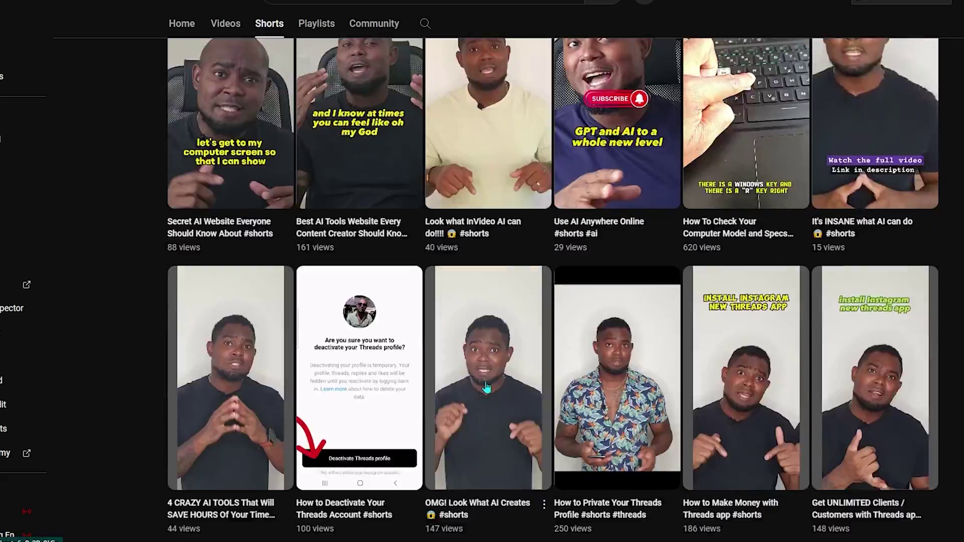
scroll(487, 381, up, 20)
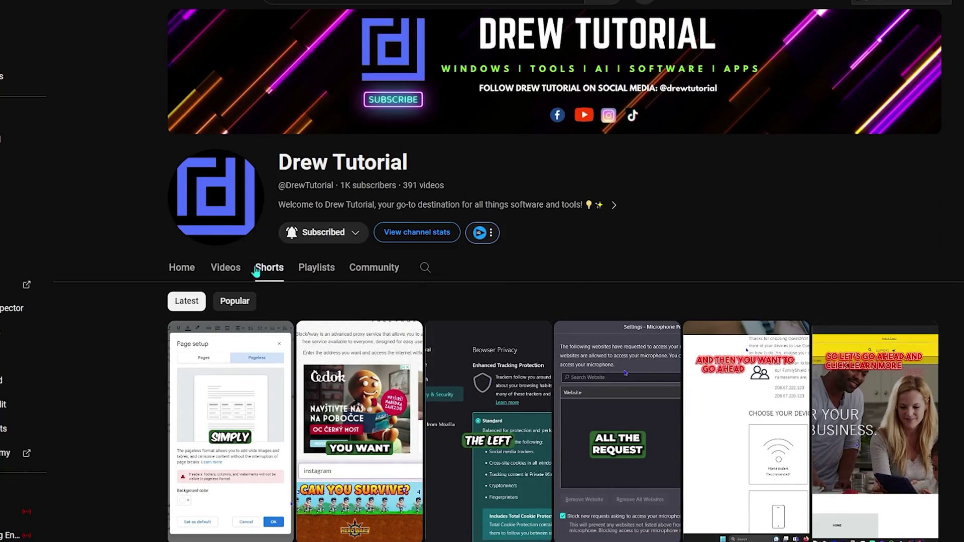